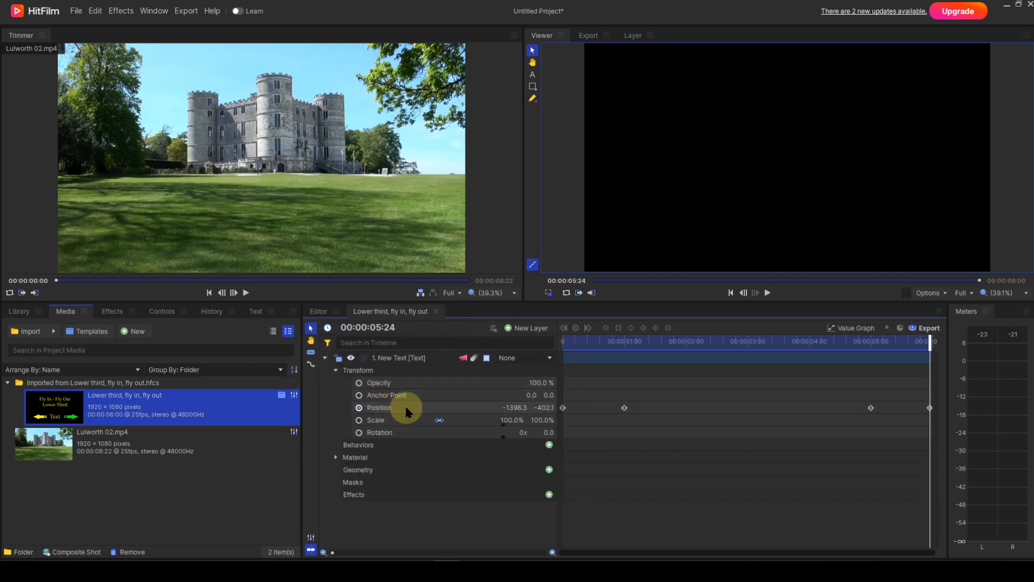
Step: Apply Smooth In interpolation to the text layer's Position keyframe at 00:00:01:00 and Smooth Out to the one at 00:00:05:00
left_click(406, 408)
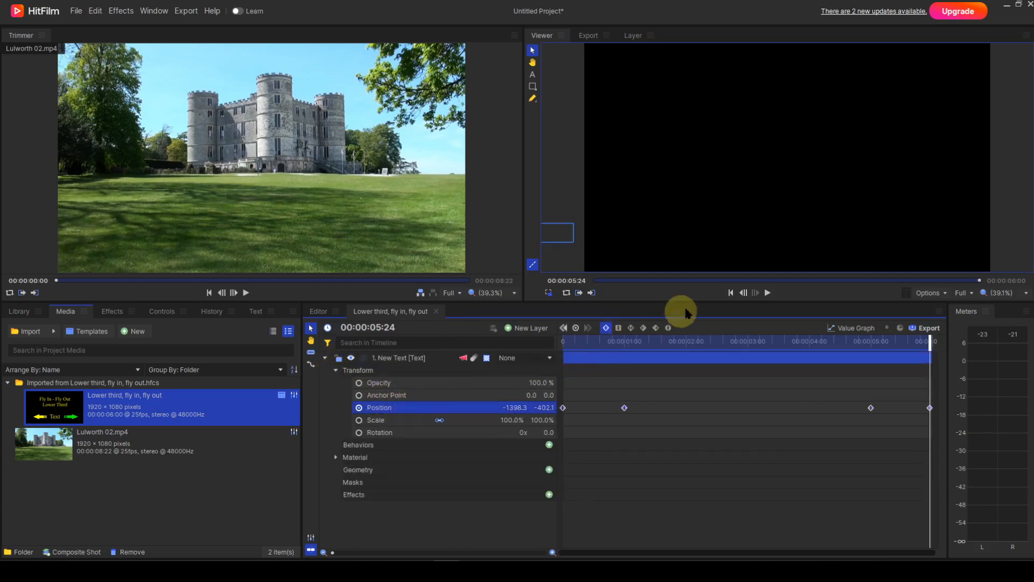
left_click(730, 293)
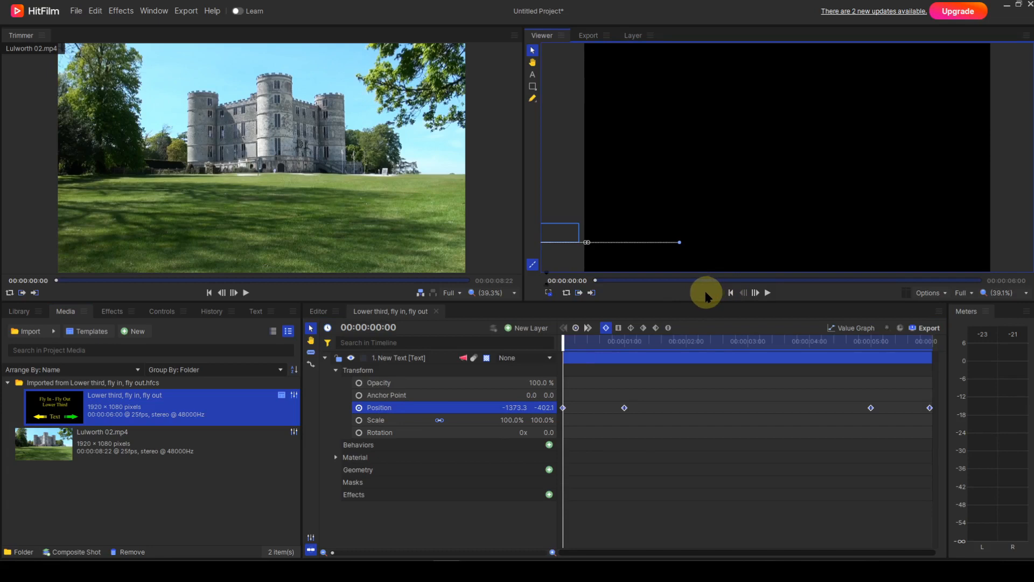
left_click(589, 327)
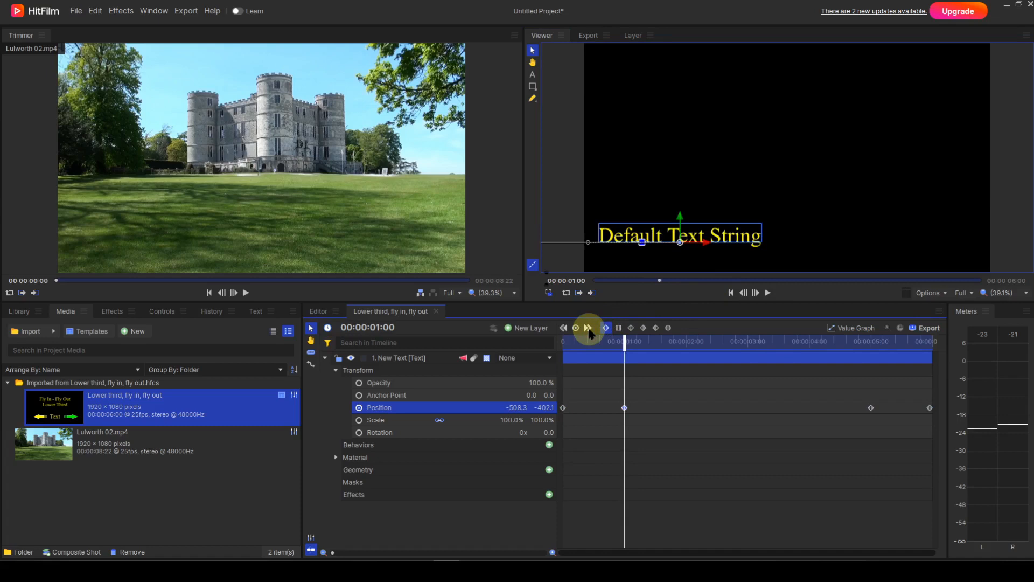
left_click(643, 328)
left_click(589, 329)
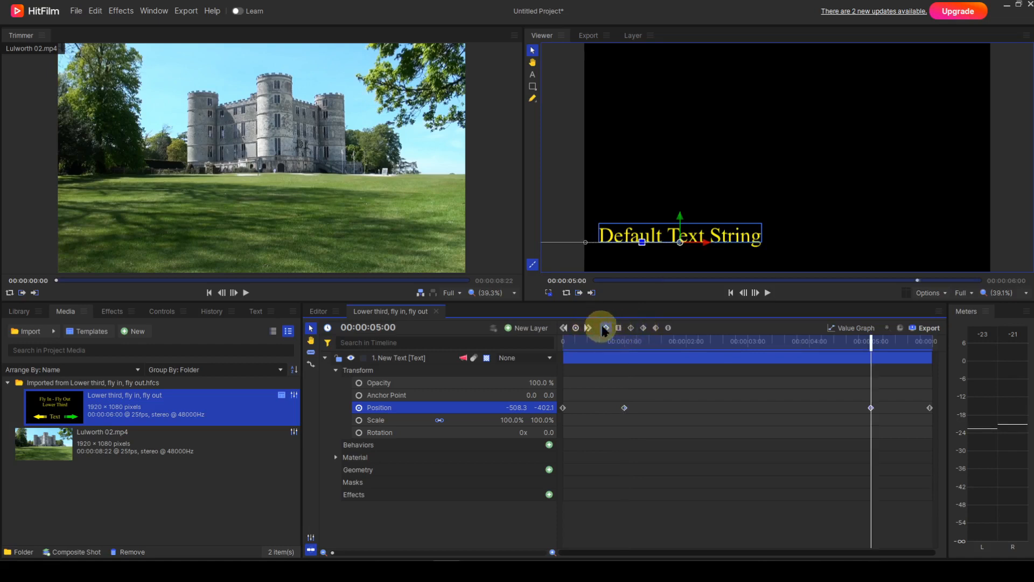
left_click(656, 329)
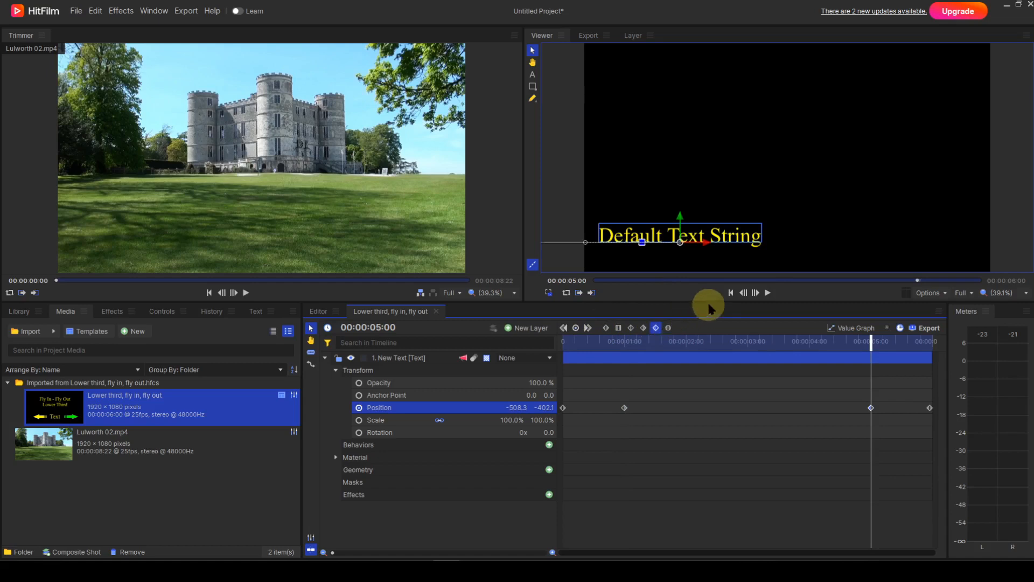
Step: Play the lower third from the first frame to check the eased fly-in and fly-out, and return to the start
left_click(730, 294)
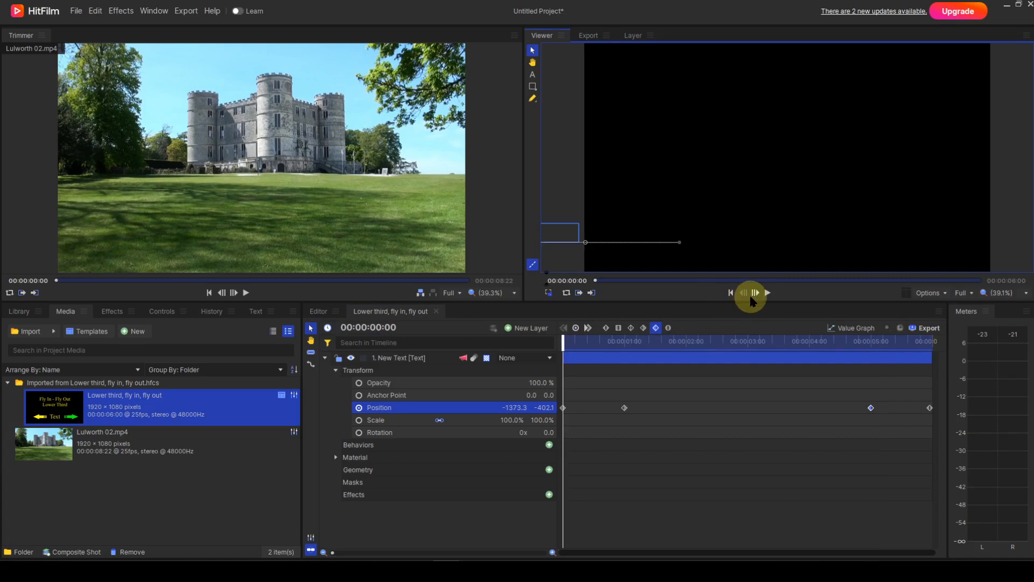
left_click(767, 293)
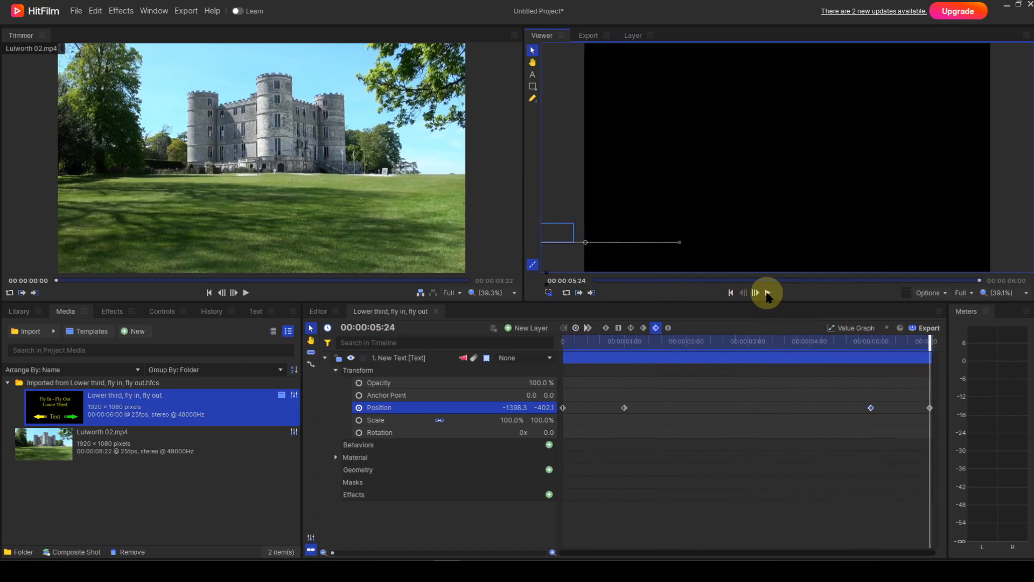
left_click(731, 293)
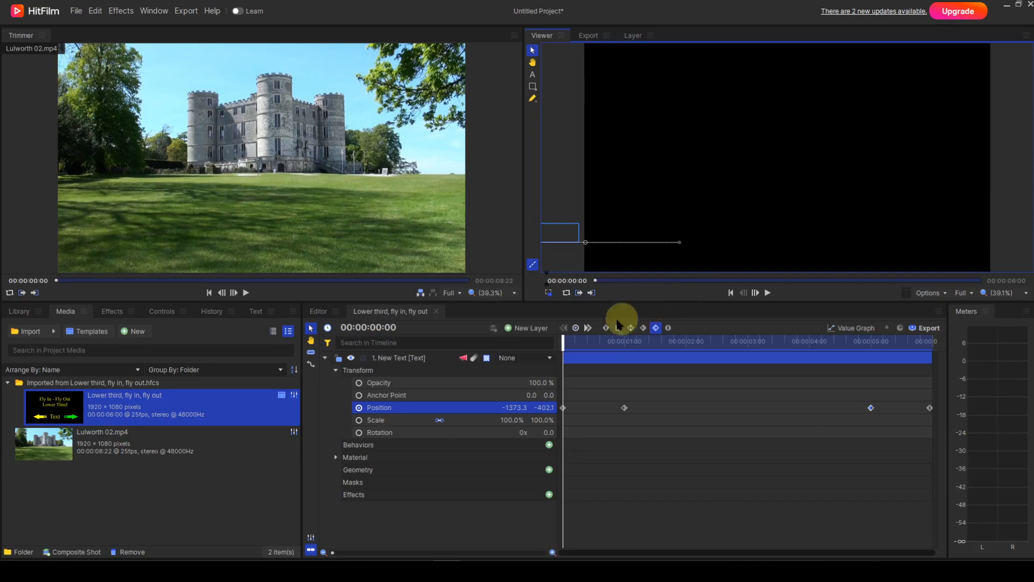
Step: Add a Position keyframe to the text layer at 00:00:01:10
left_click(589, 328)
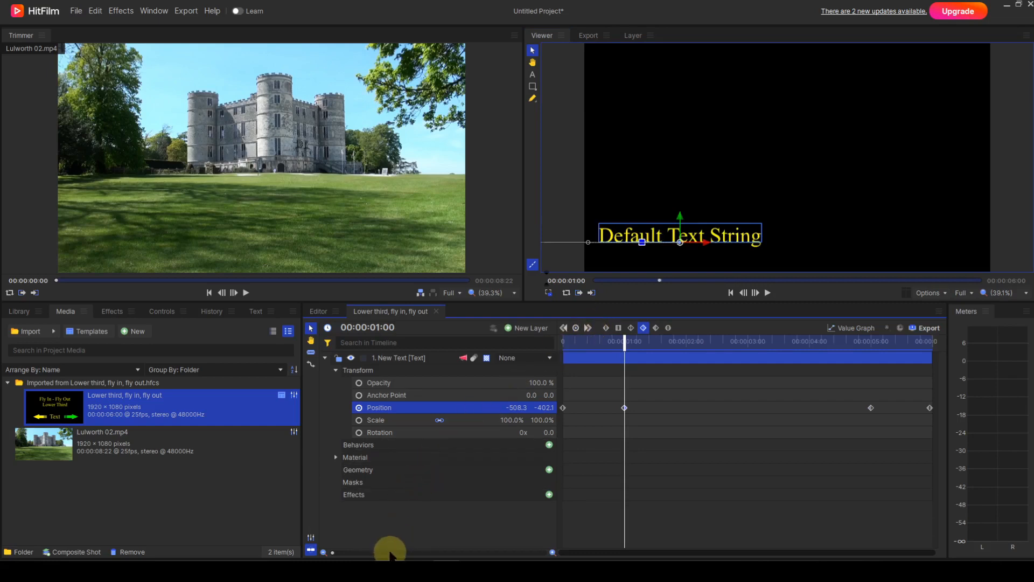
left_click_drag(390, 552, 396, 553)
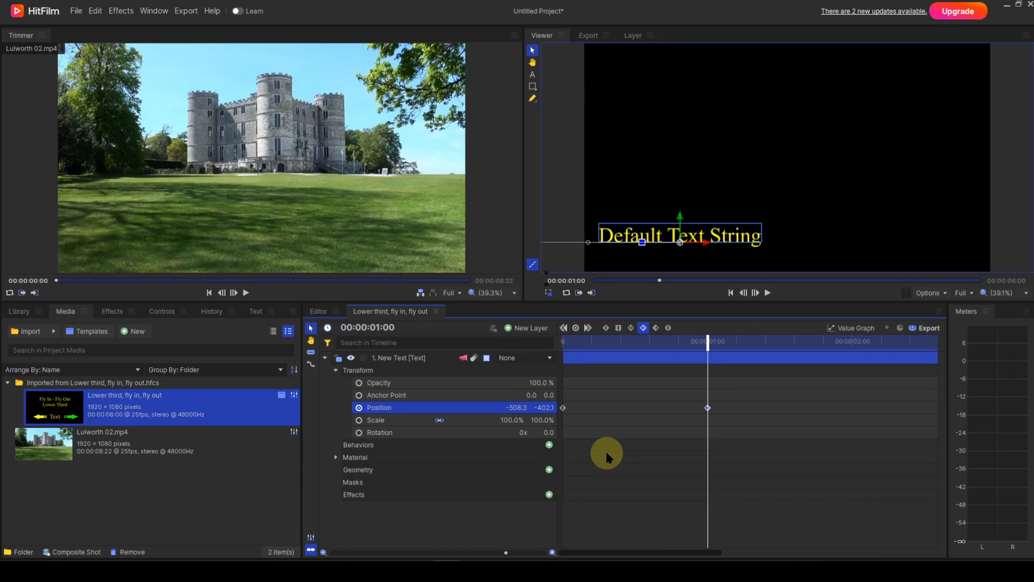
left_click(382, 327)
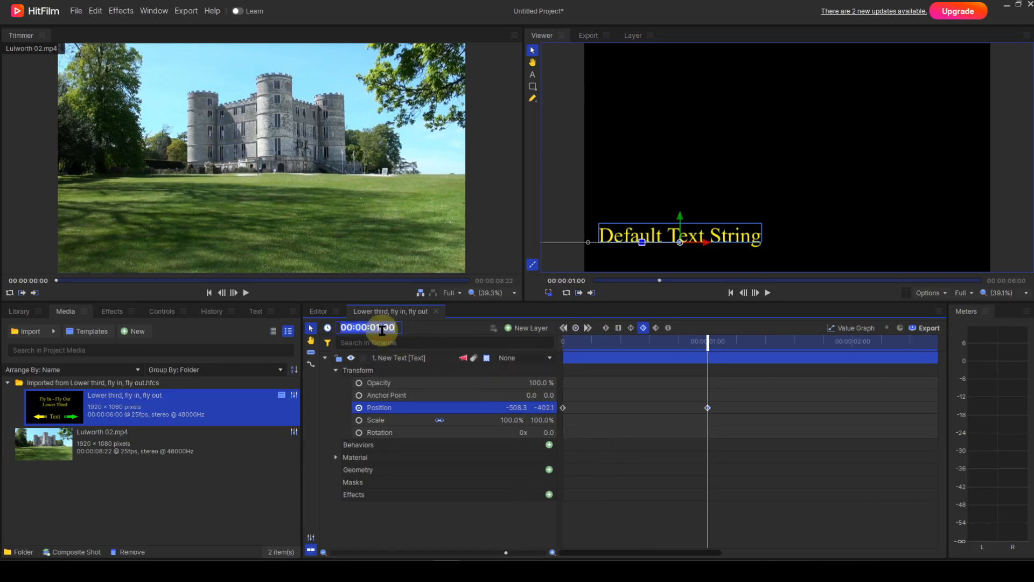
type("1.10")
key("Return")
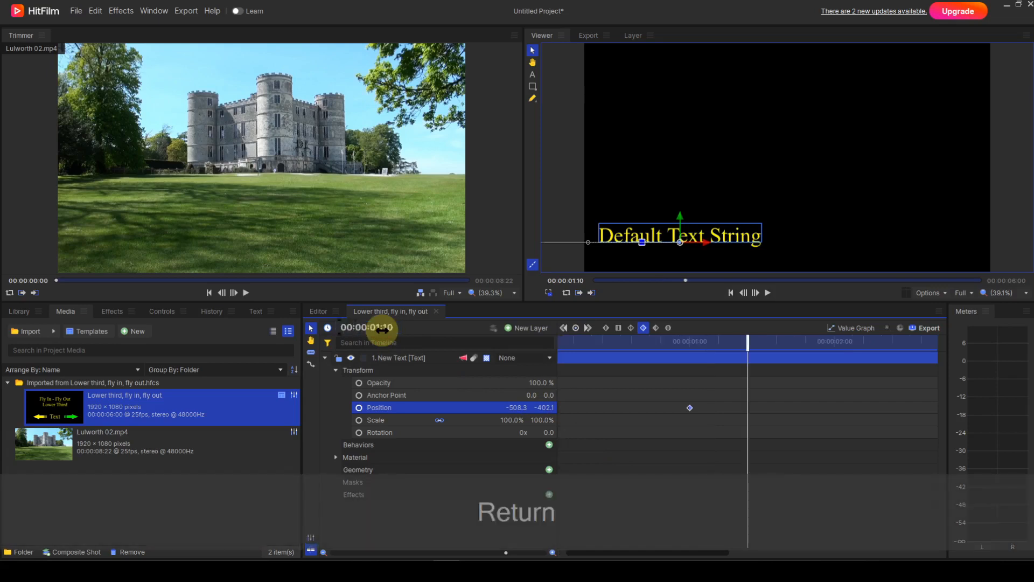
left_click(575, 328)
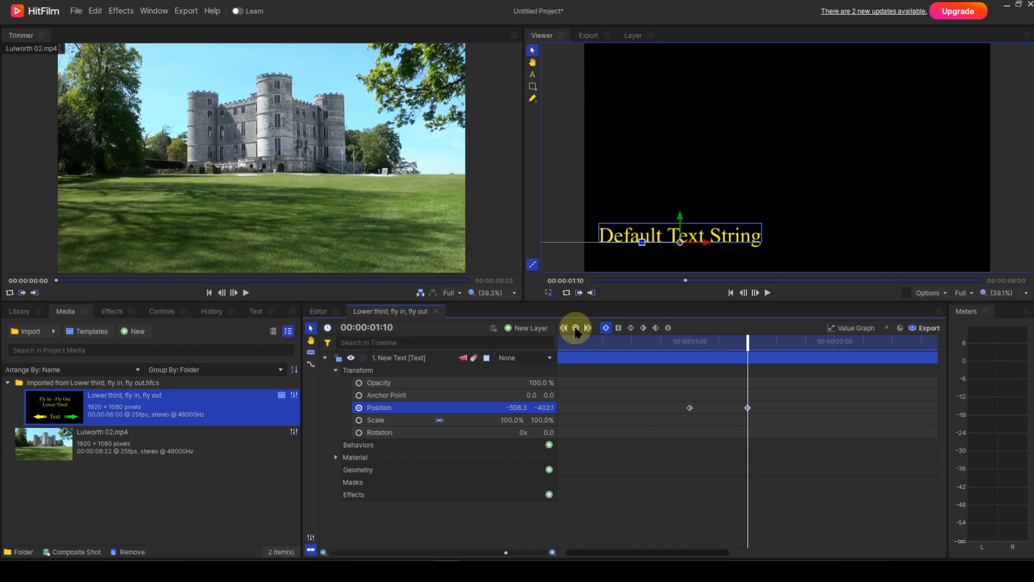
Step: Add another Position keyframe to the text layer at 00:00:01:15
left_click(373, 328)
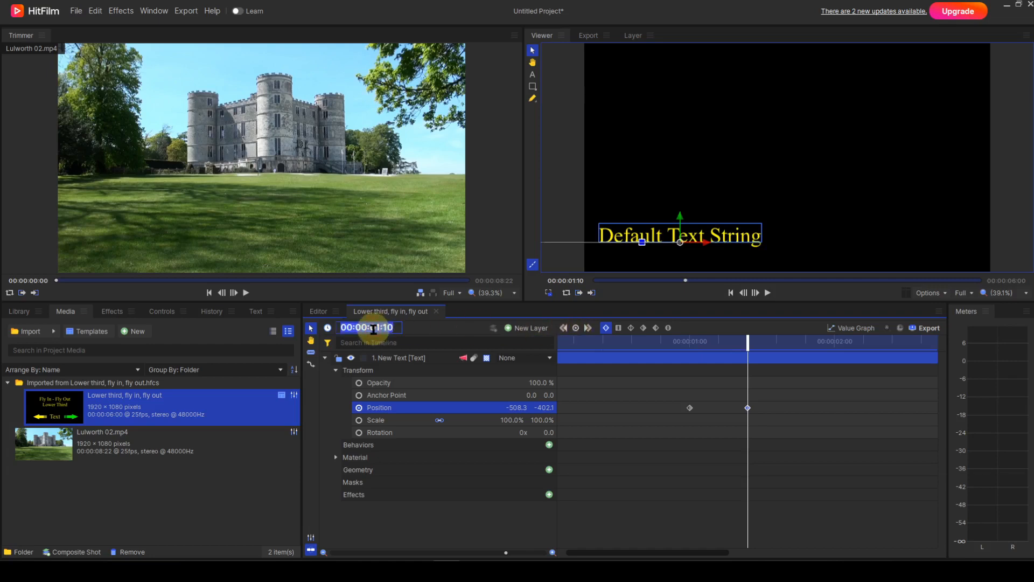
type("1.15")
key("Return")
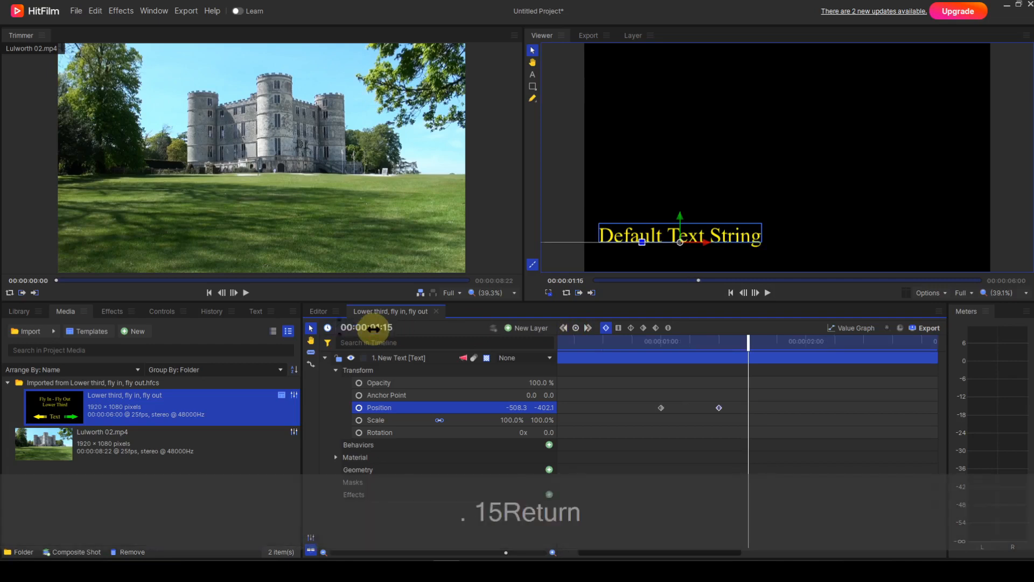
left_click(579, 329)
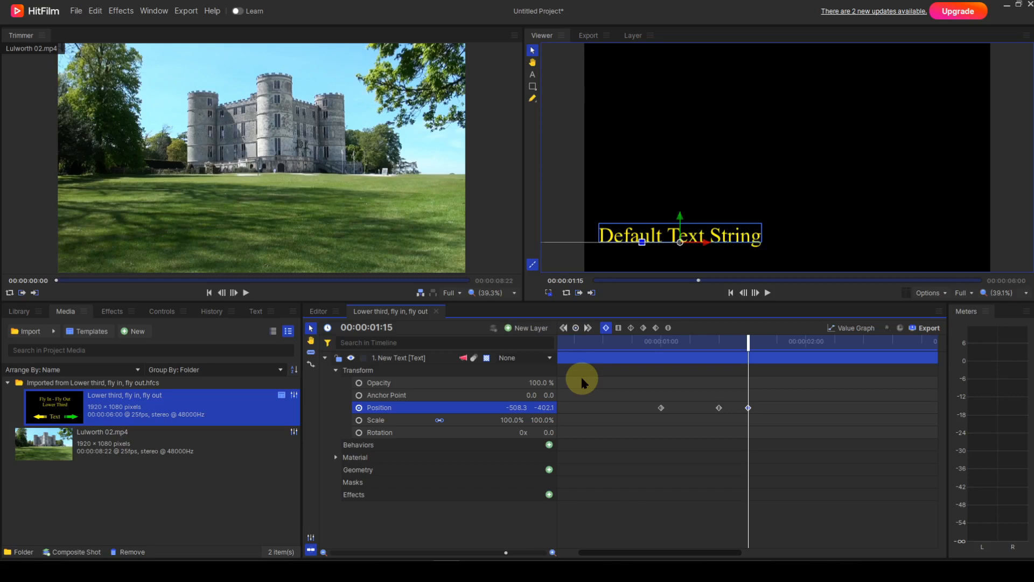
Step: Shift the text horizontally to X about -455 at the 00:00:01:00 keyframe and to X about -544 at the 00:00:01:10 keyframe
left_click(564, 328)
left_click(563, 328)
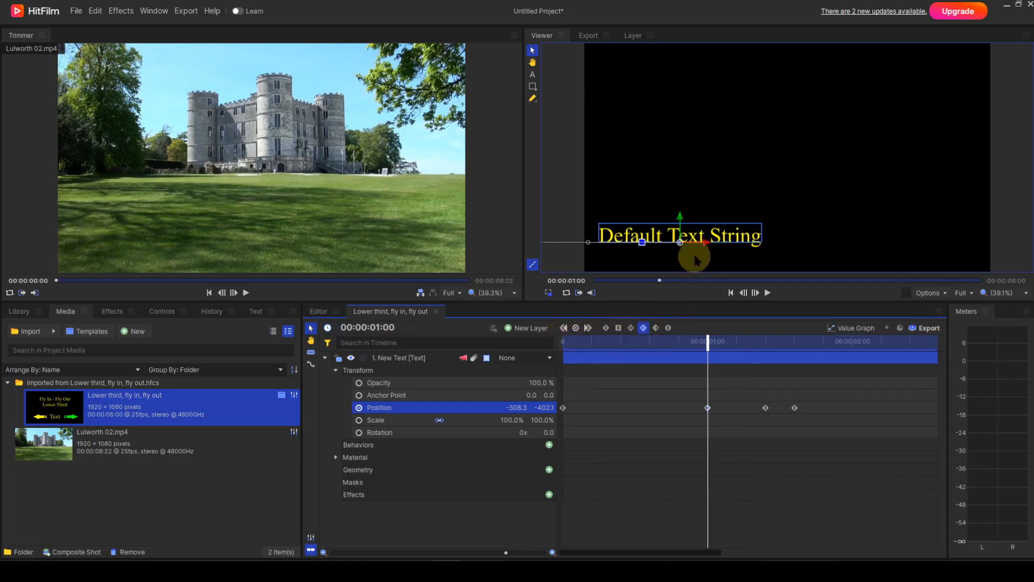
left_click_drag(705, 245, 717, 247)
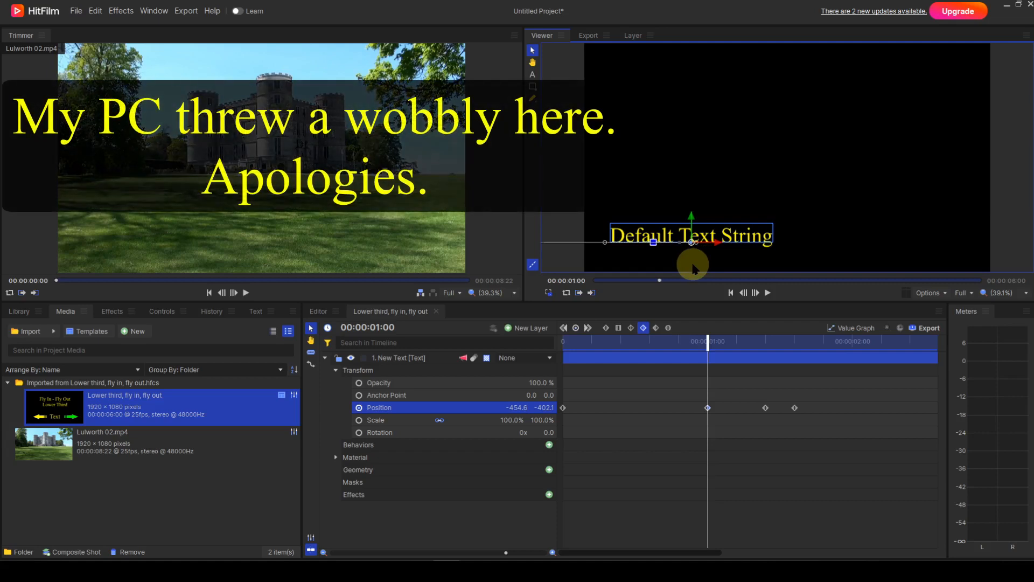
left_click(588, 328)
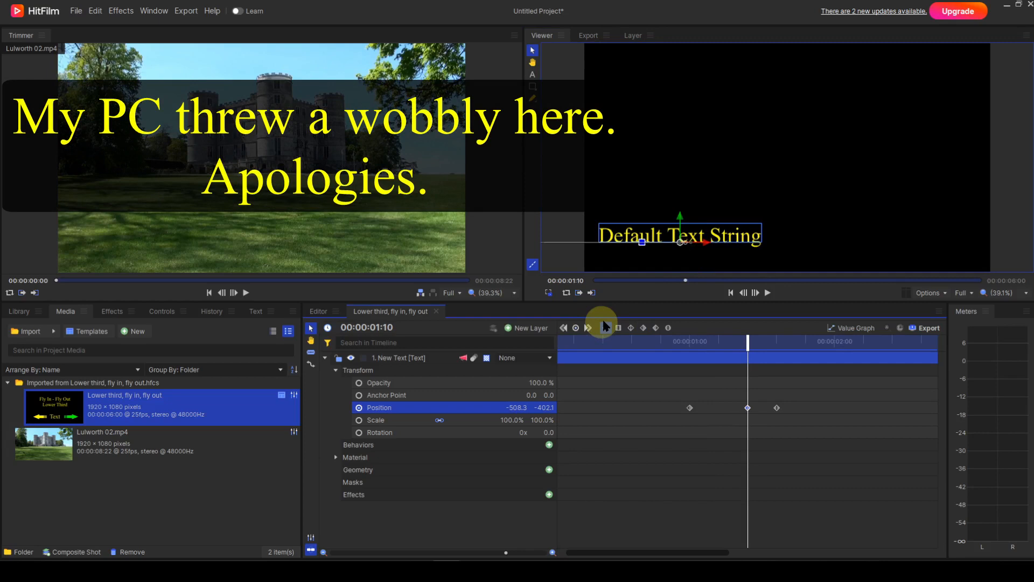
left_click_drag(702, 242, 697, 245)
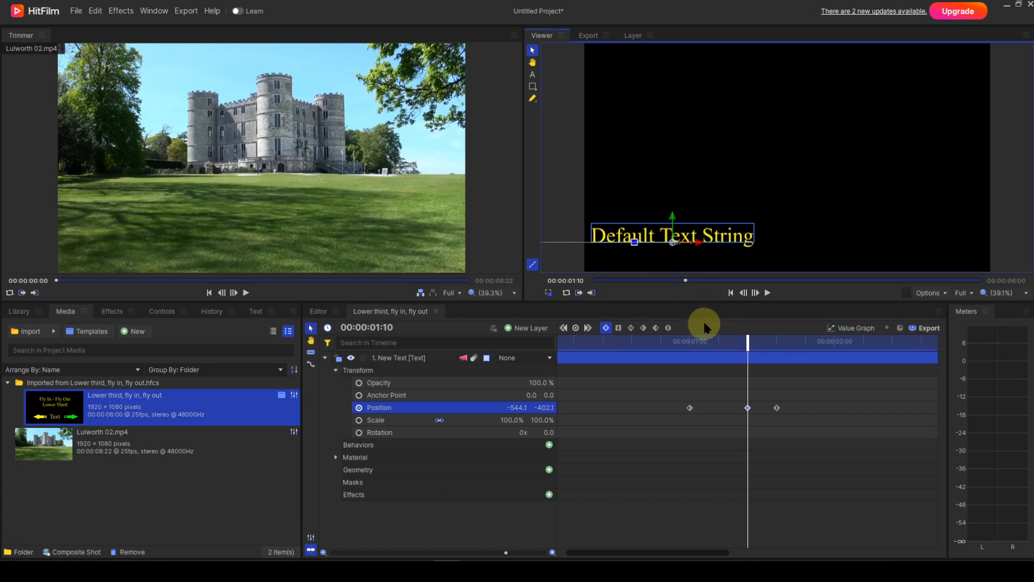
Step: Play the animation from the first frame to review the overshoot at the end of the fly-in, and rewind
left_click(731, 295)
left_click(768, 293)
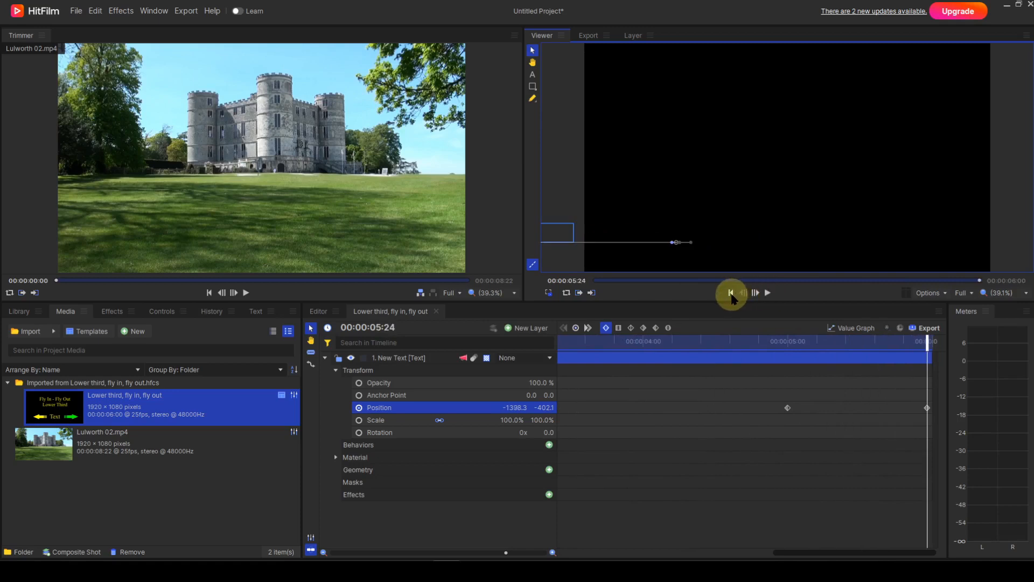
left_click(731, 294)
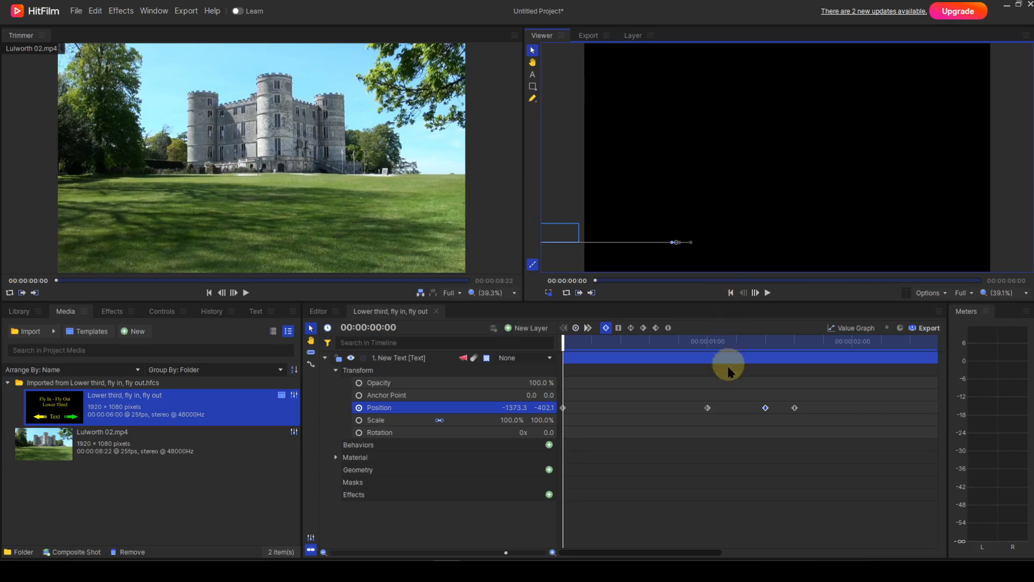
Step: Move the three Position keyframes at 01:00, 01:10 and 01:15 together 15 frames earlier, placing the first at 00:00:00:10
left_click(709, 402)
left_click_drag(709, 402, 801, 413)
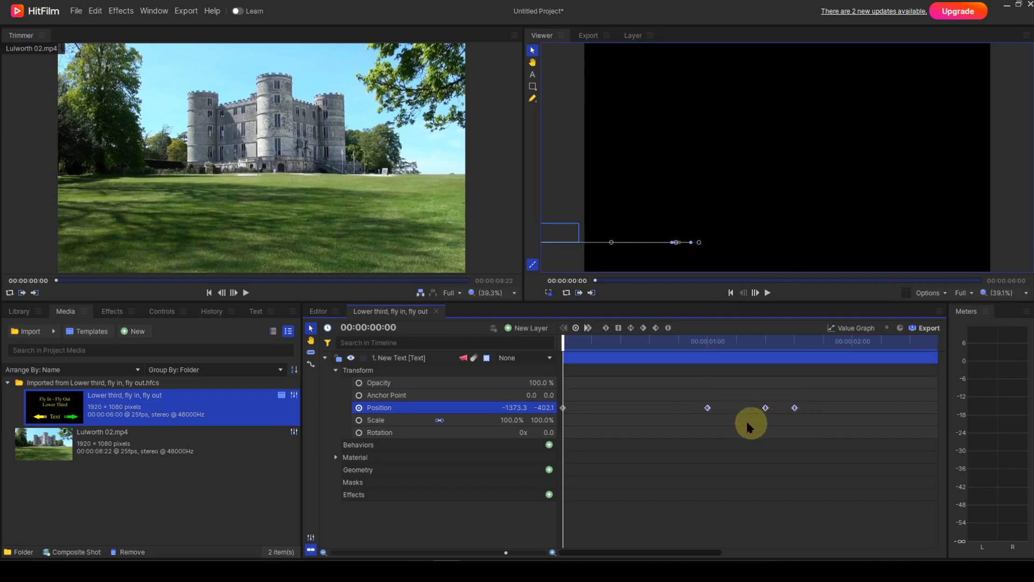
left_click_drag(708, 408, 620, 408)
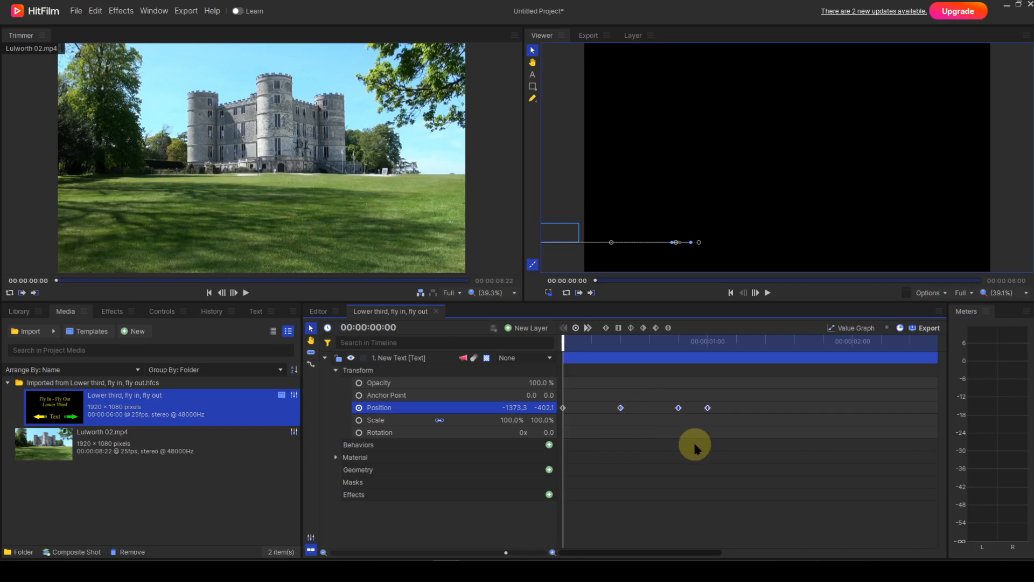
Step: Play the opening of the animation repeatedly to judge the speed of the fly-in and bounce, and rewind
left_click(767, 293)
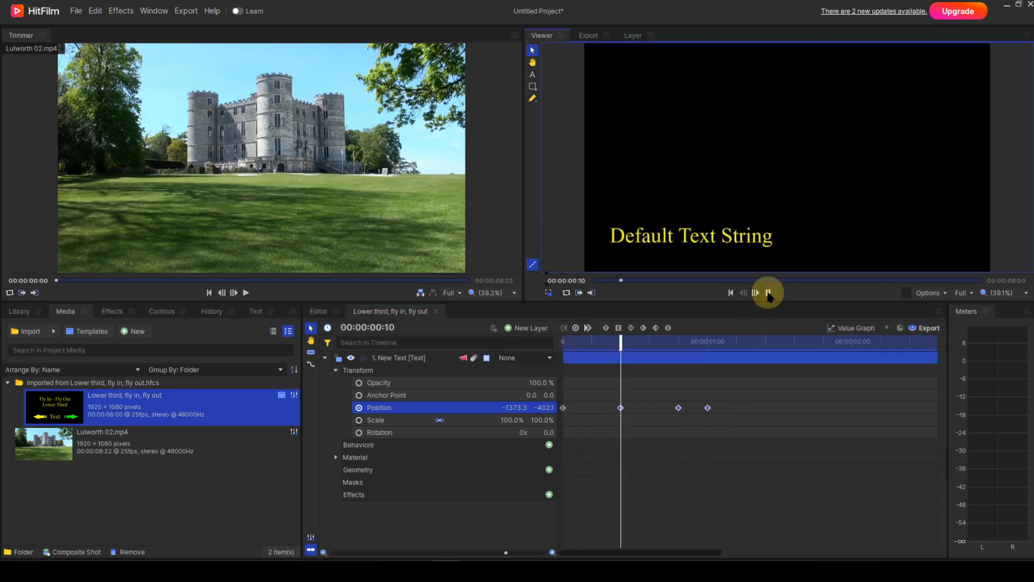
left_click(768, 292)
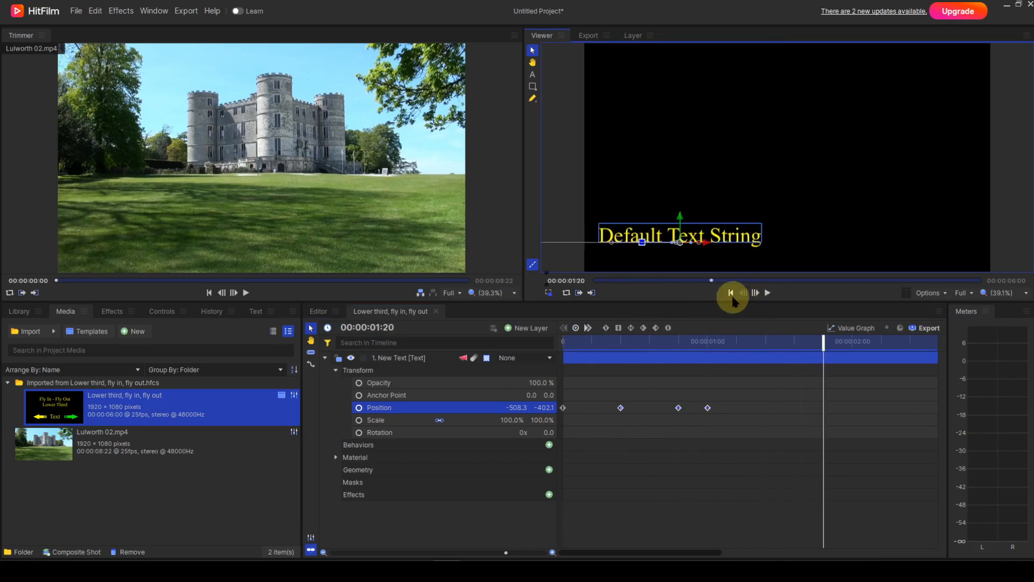
left_click(768, 294)
left_click(768, 293)
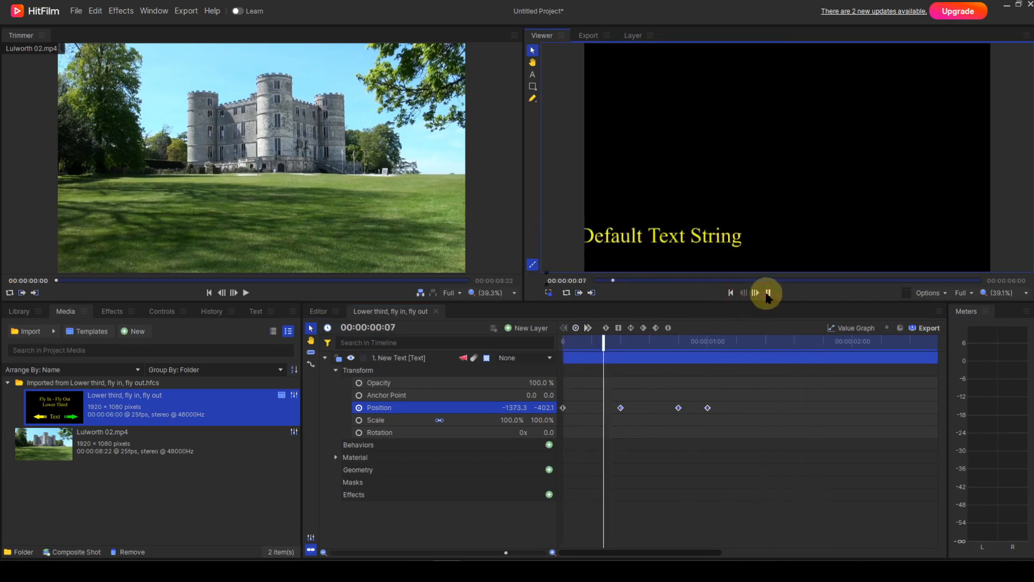
left_click(767, 293)
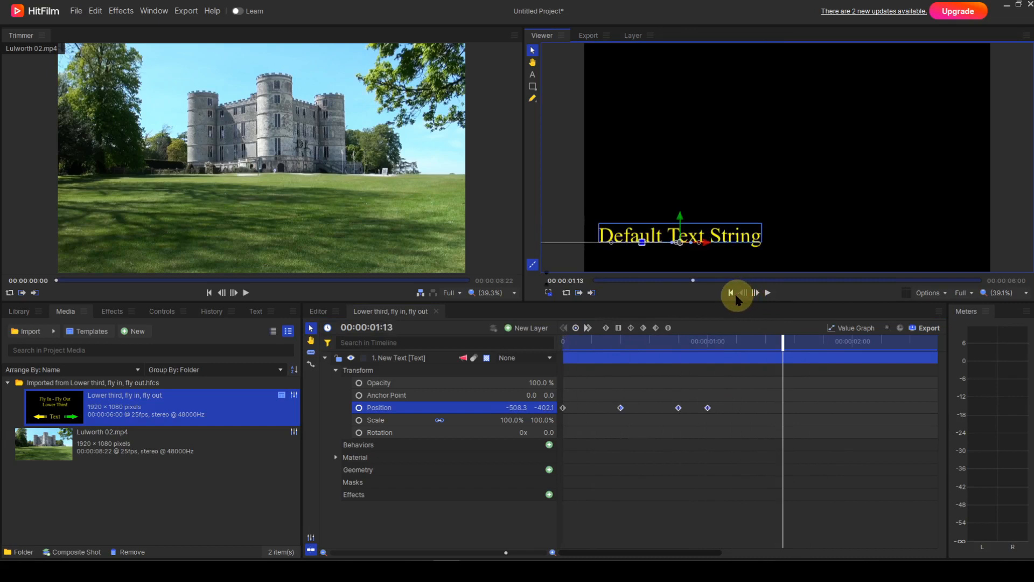
left_click(731, 293)
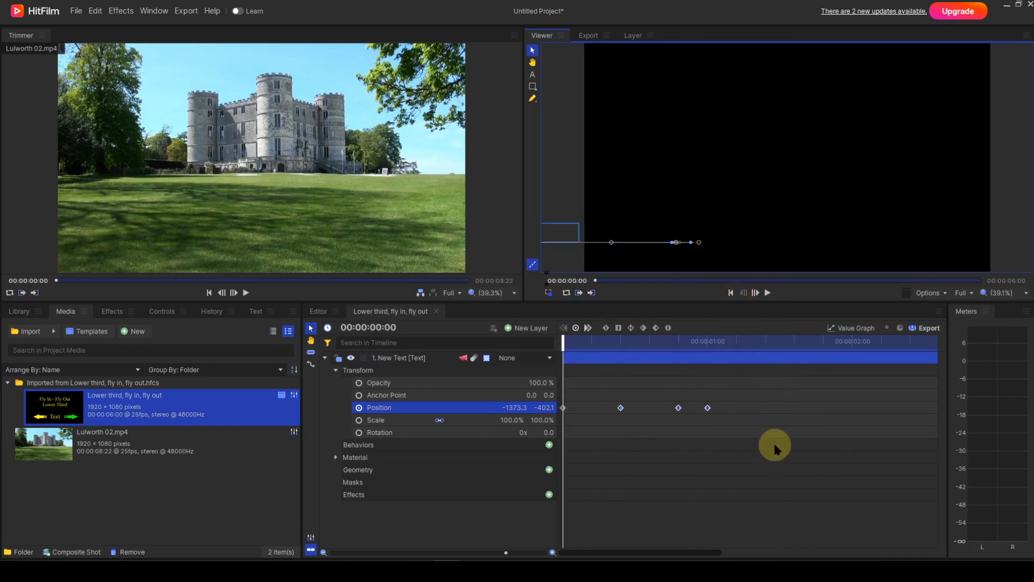
Step: Move the Position keyframes at 00:00:00:20 and 00:00:01:00 together about 3 frames earlier
mouse_move(679, 408)
left_click_drag(669, 398, 711, 411)
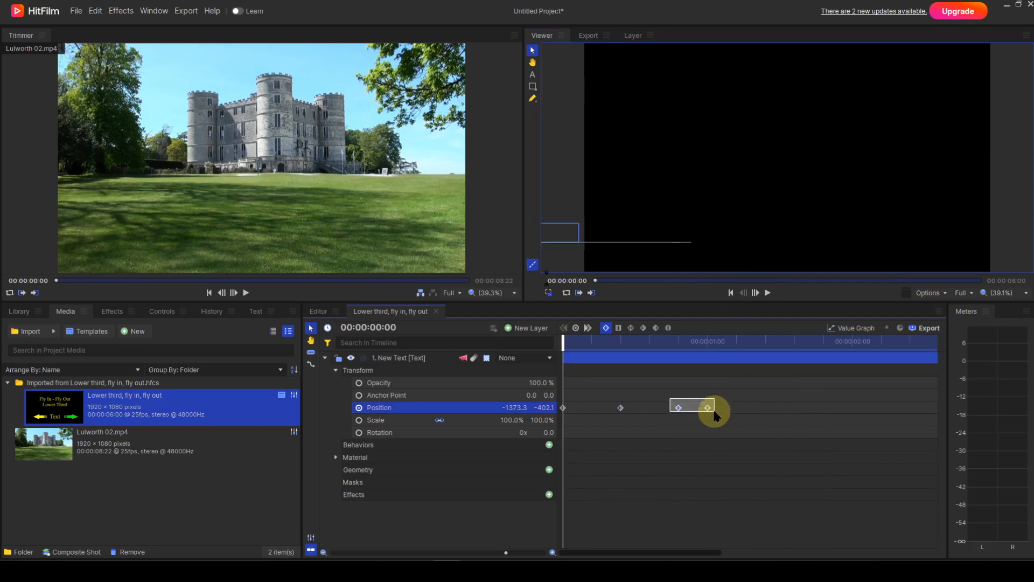
mouse_move(677, 408)
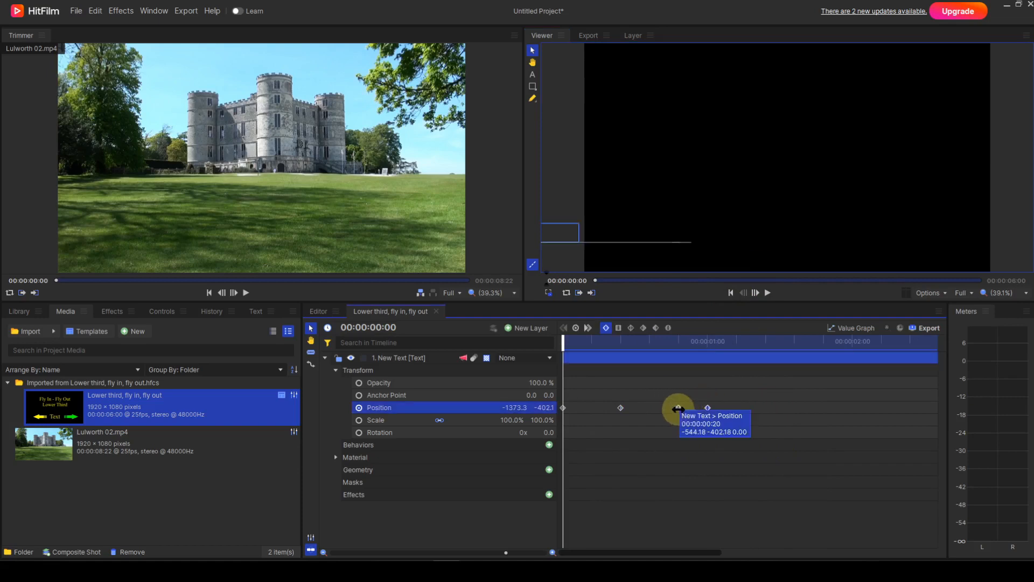
left_click_drag(678, 408, 662, 408)
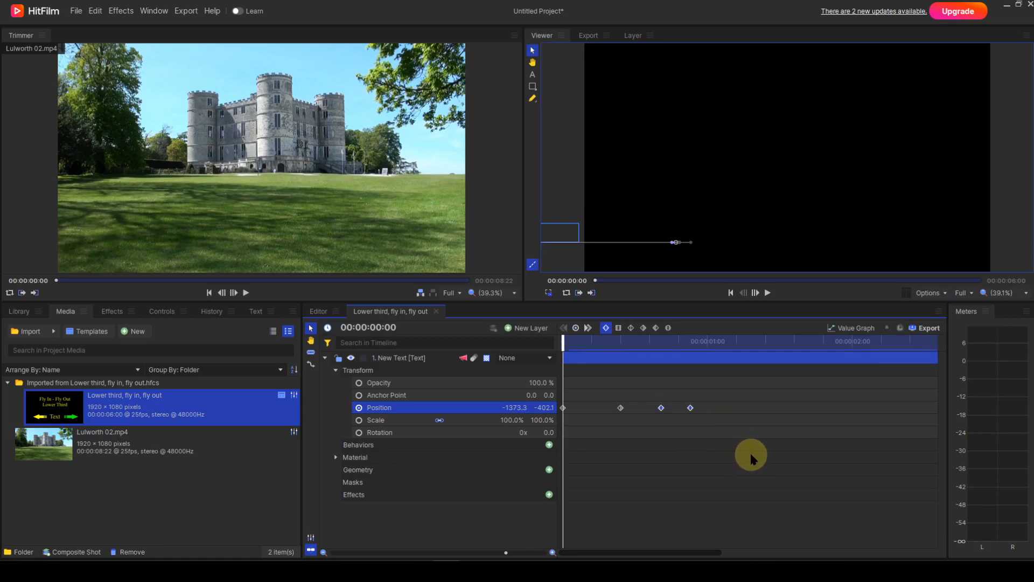
Step: Replay the start of the lower third to check the tightened bounce timing, and return to the first frame
left_click(768, 293)
left_click(730, 292)
left_click(768, 293)
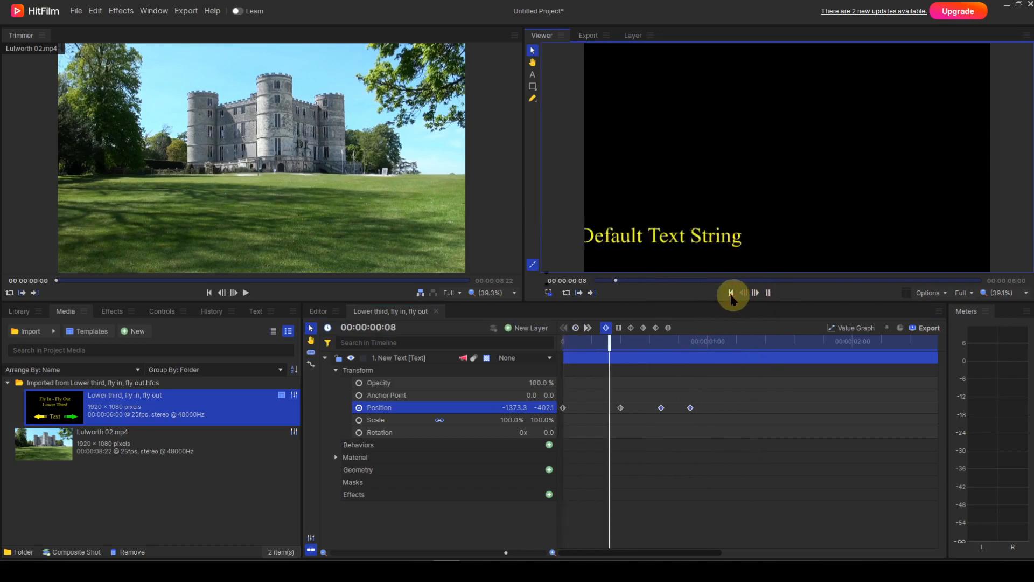
left_click(730, 293)
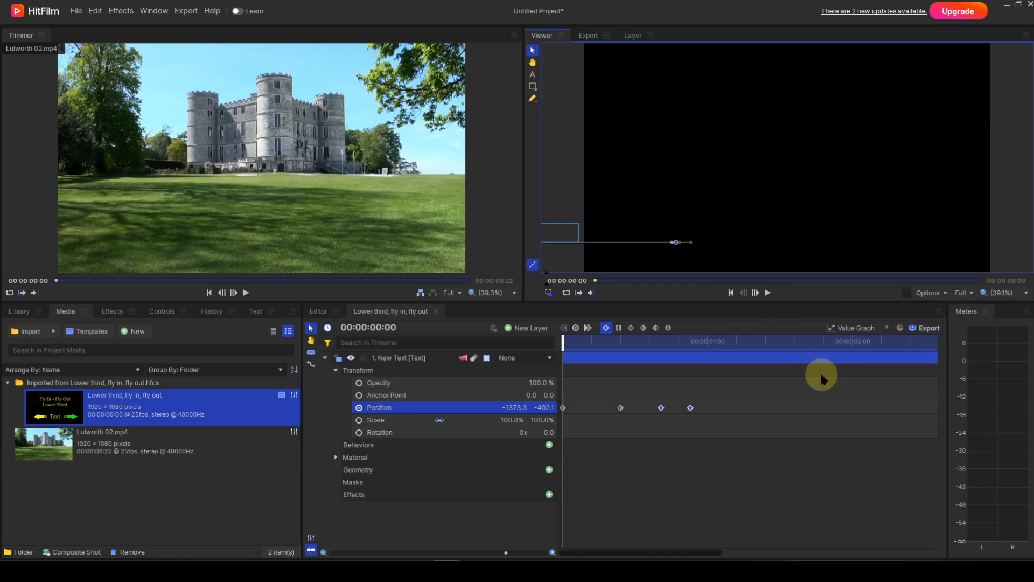
Step: Move the Position keyframe at 00:00:05:00 15 frames later, to 00:00:05:15, to shorten the fly-out
left_click(589, 329)
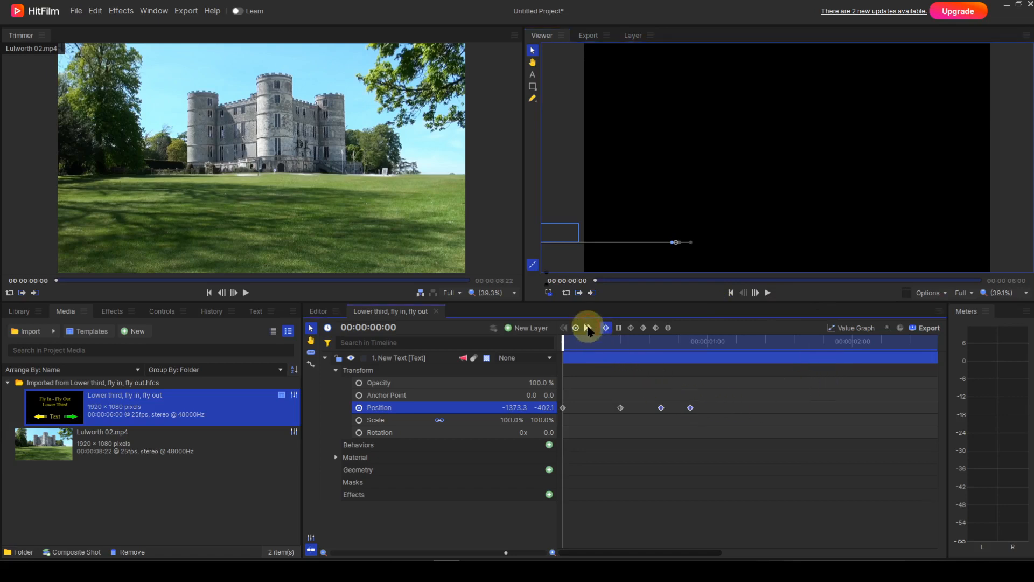
left_click(588, 330)
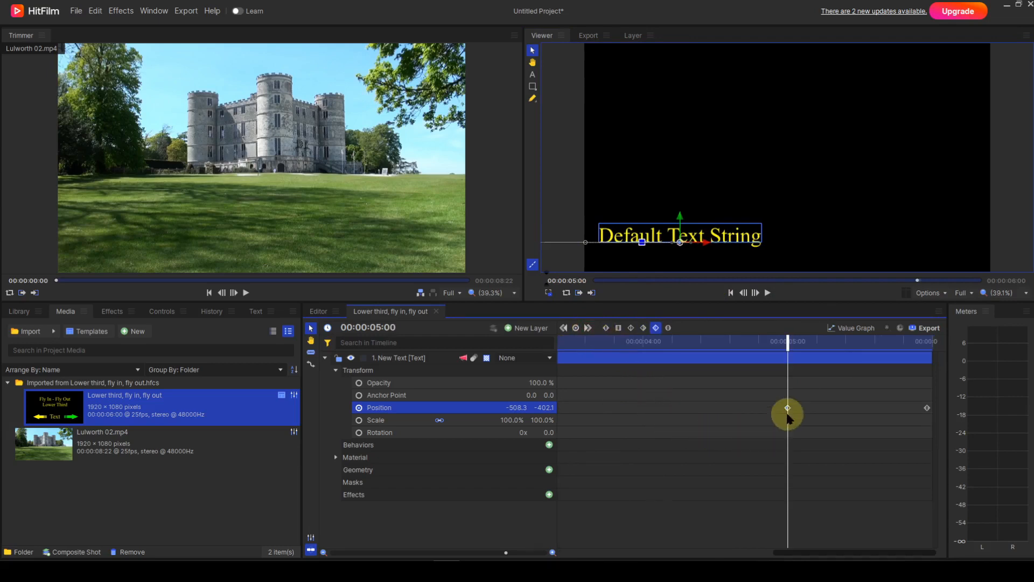
mouse_move(788, 411)
left_click_drag(788, 407, 874, 405)
left_click_drag(479, 552, 478, 550)
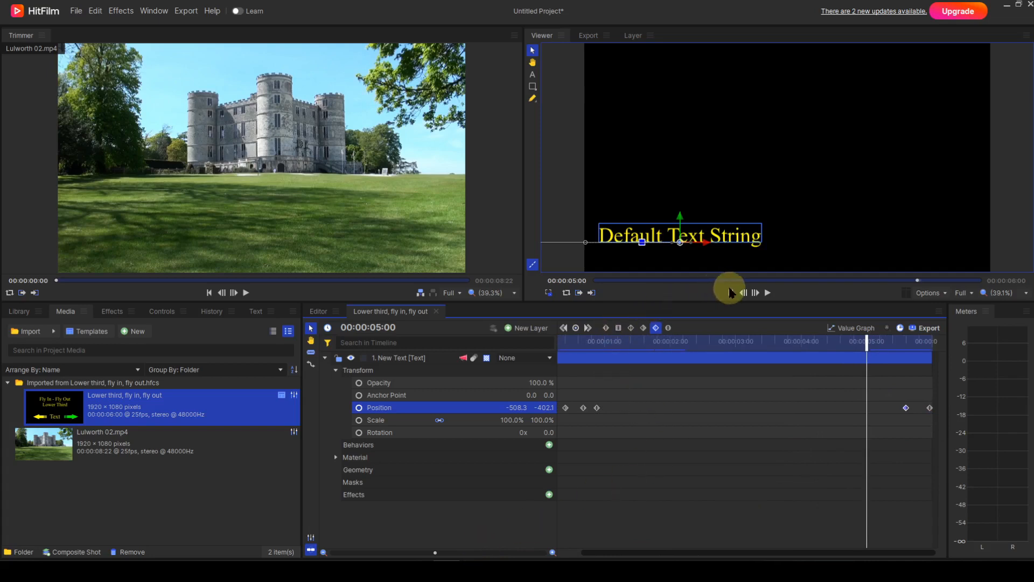
Step: Play the whole lower third from the first frame to check the fly-out speed, and rewind to the start
left_click(731, 294)
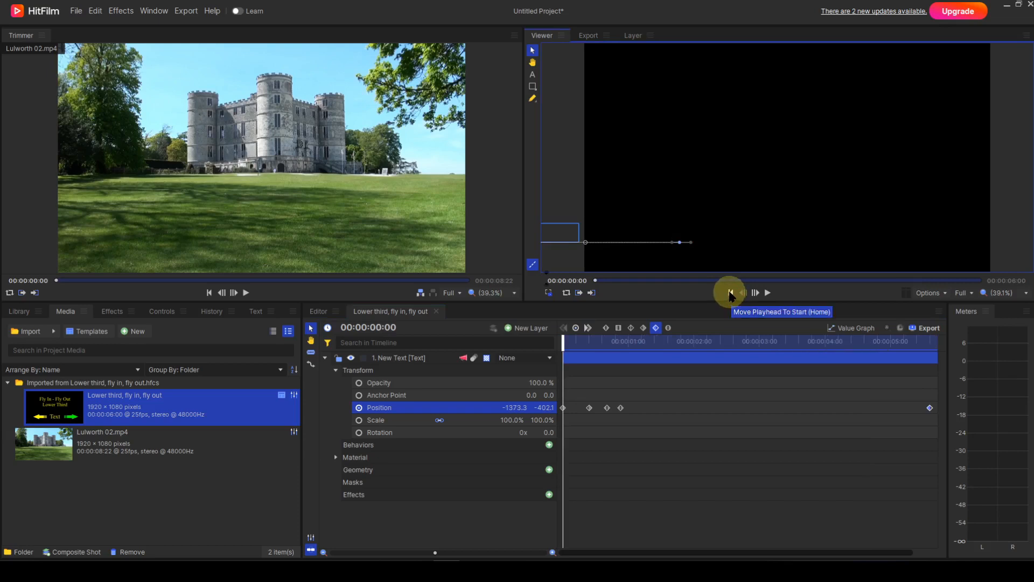
left_click(767, 293)
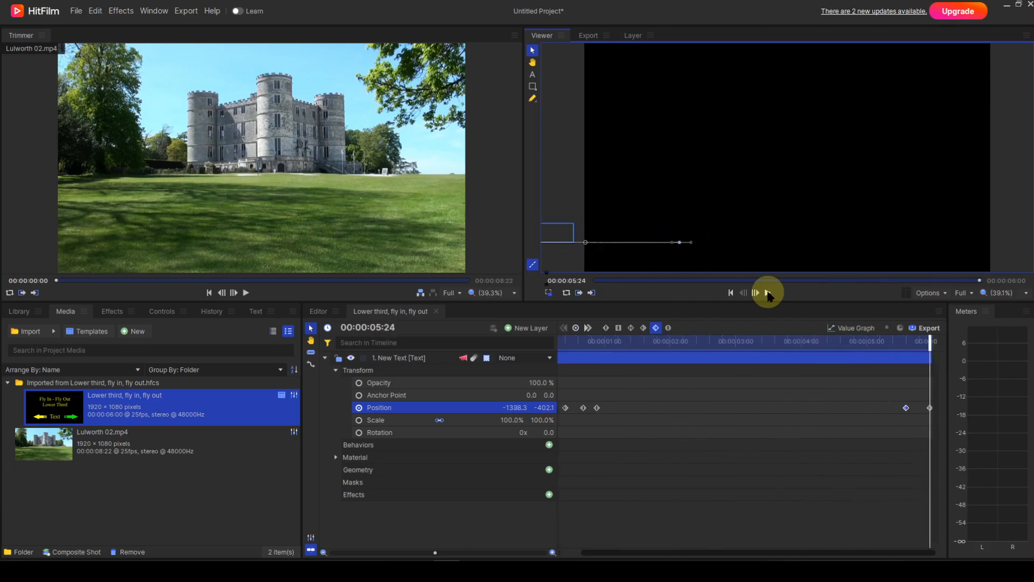
left_click(731, 293)
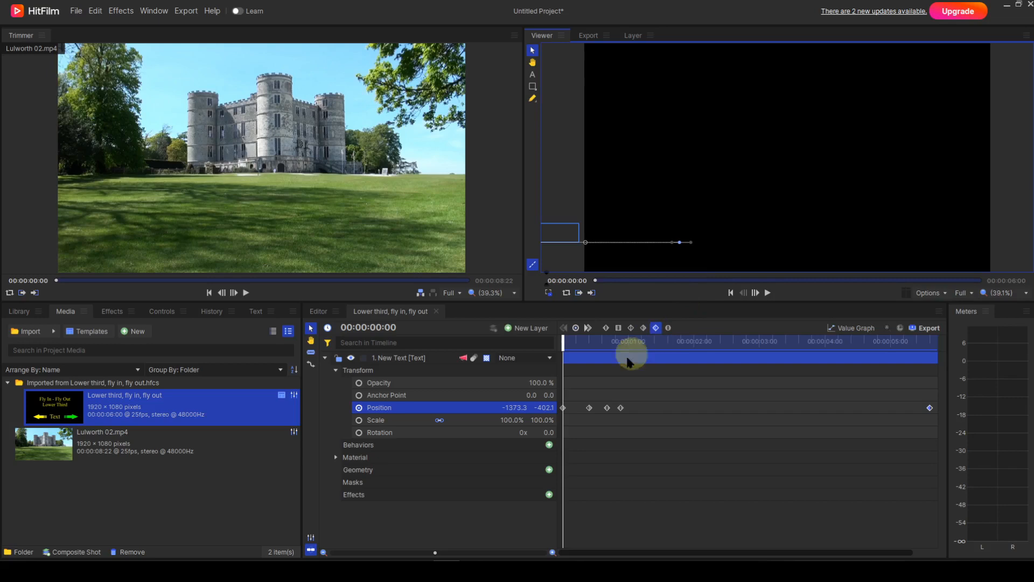
Step: Search the effects for "blur" and add the Motion Blur effect to the text layer
left_click(549, 494)
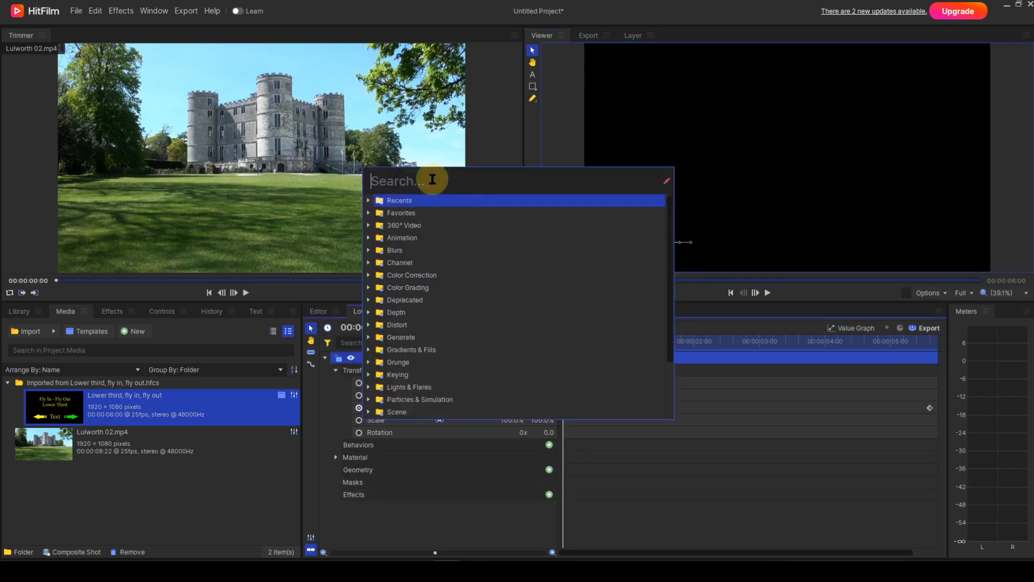
type("blur")
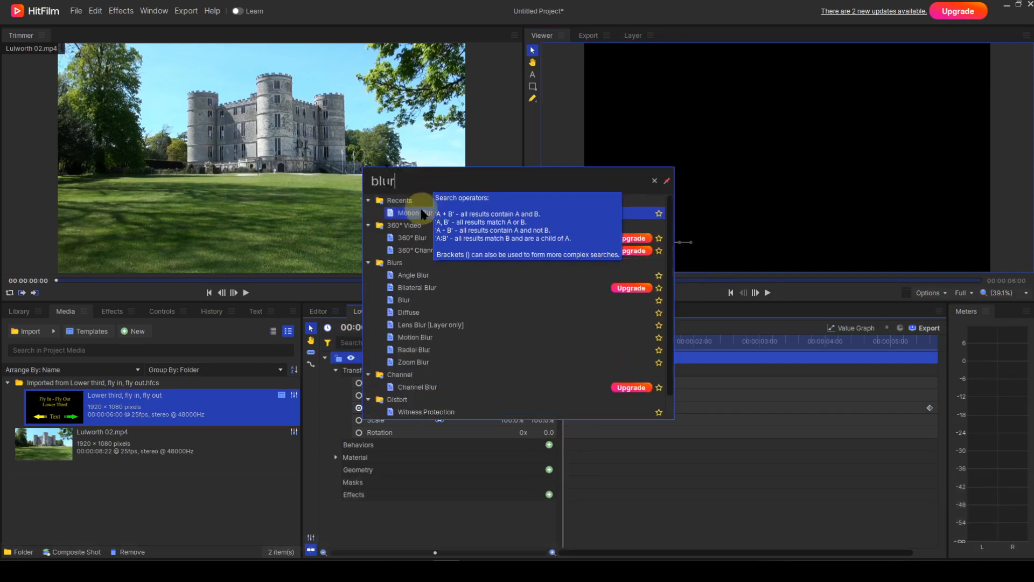
double_click(420, 214)
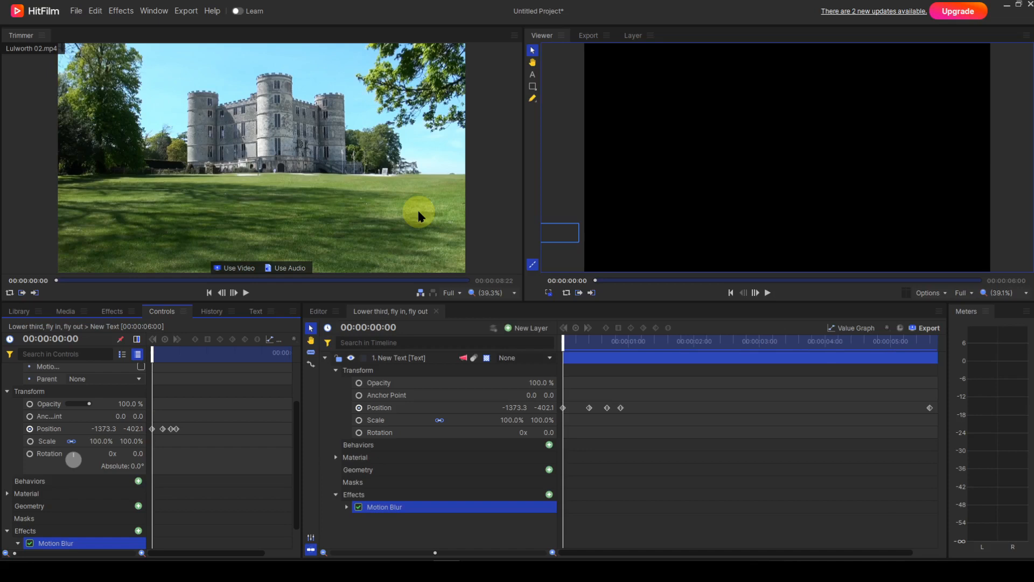
Step: Set the Motion Blur effect's mode to Custom and its shutter angle to 90
left_click(336, 371)
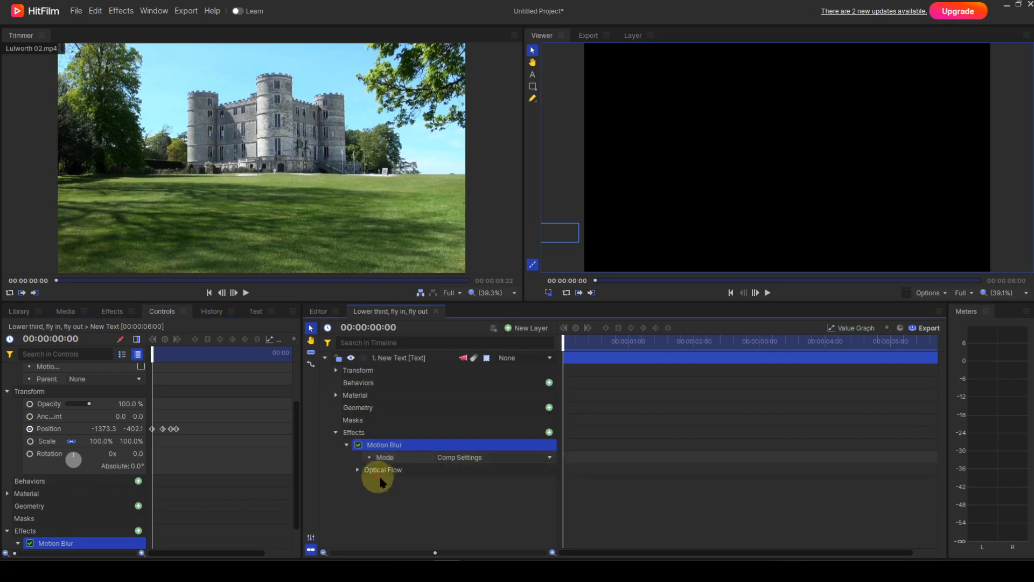
left_click(550, 458)
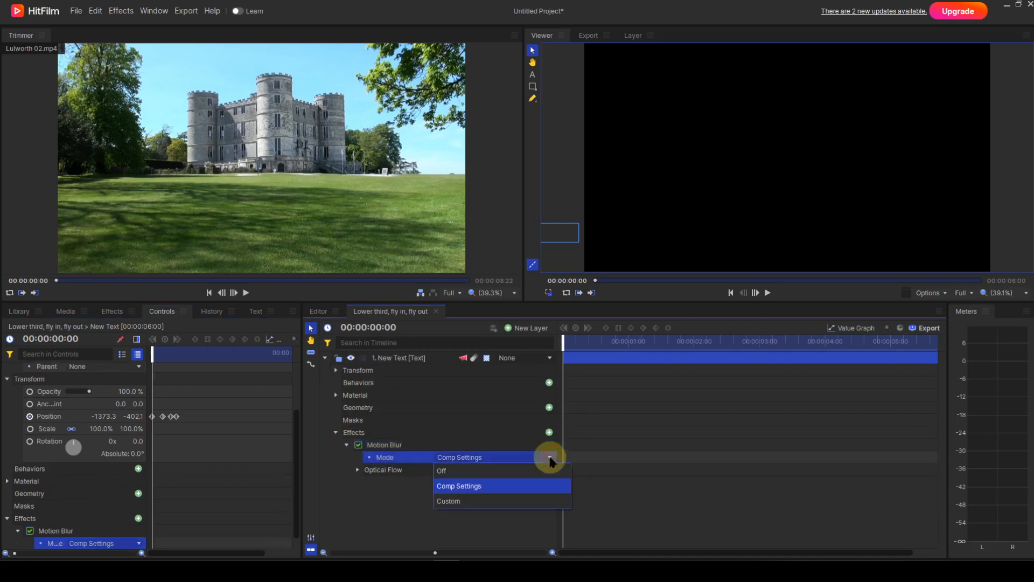
left_click(467, 509)
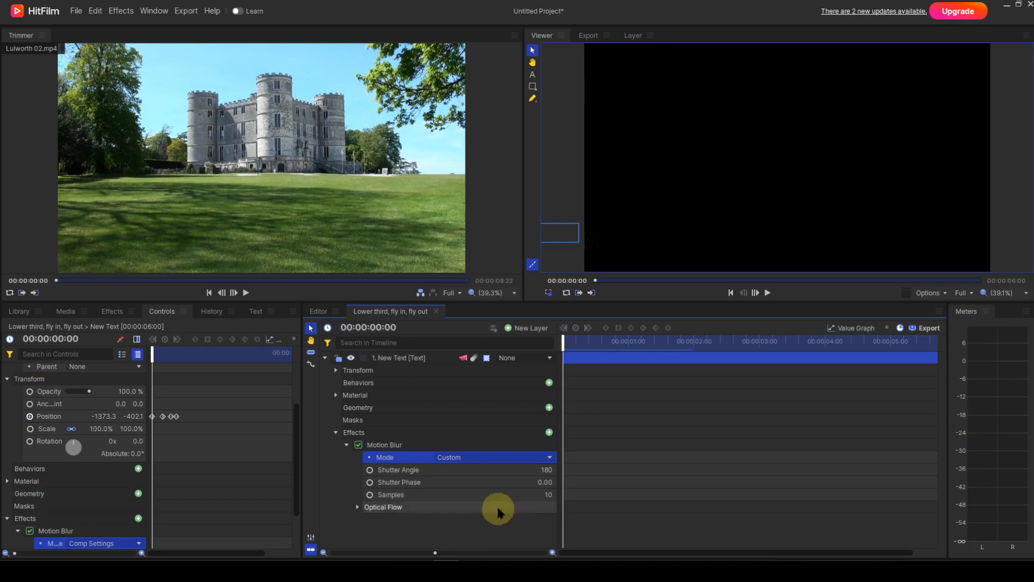
left_click(548, 471)
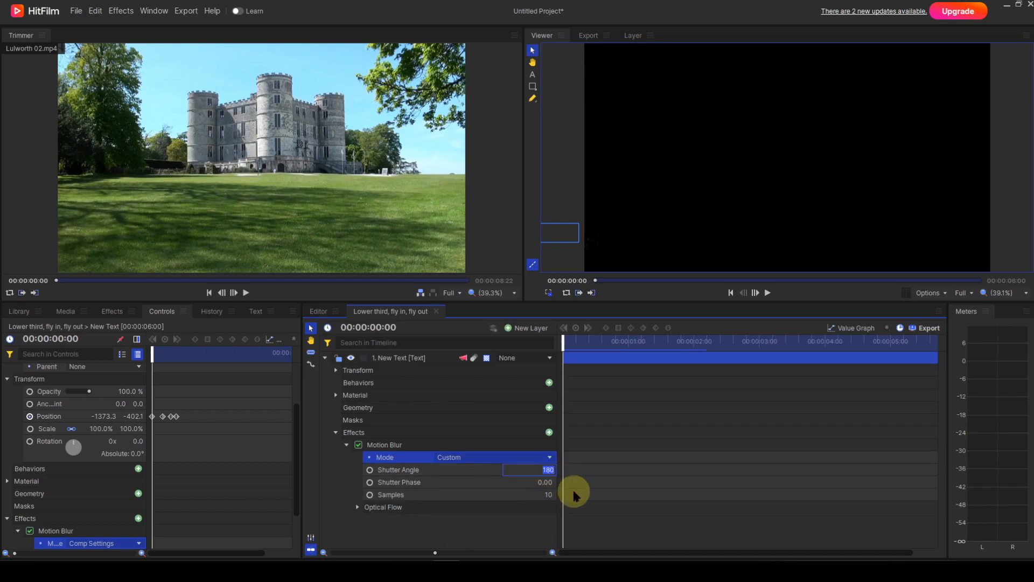
type("90")
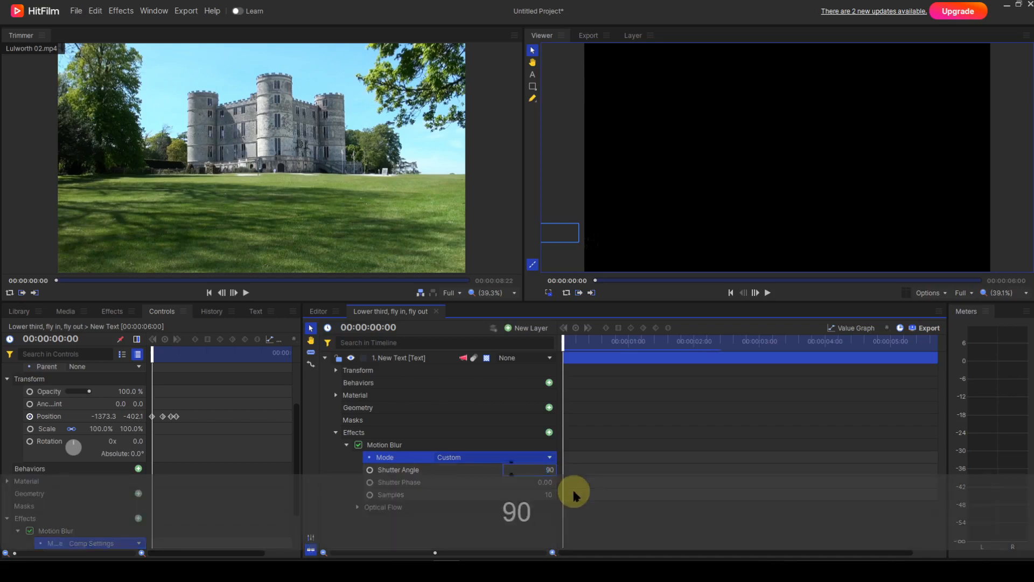
key("Return")
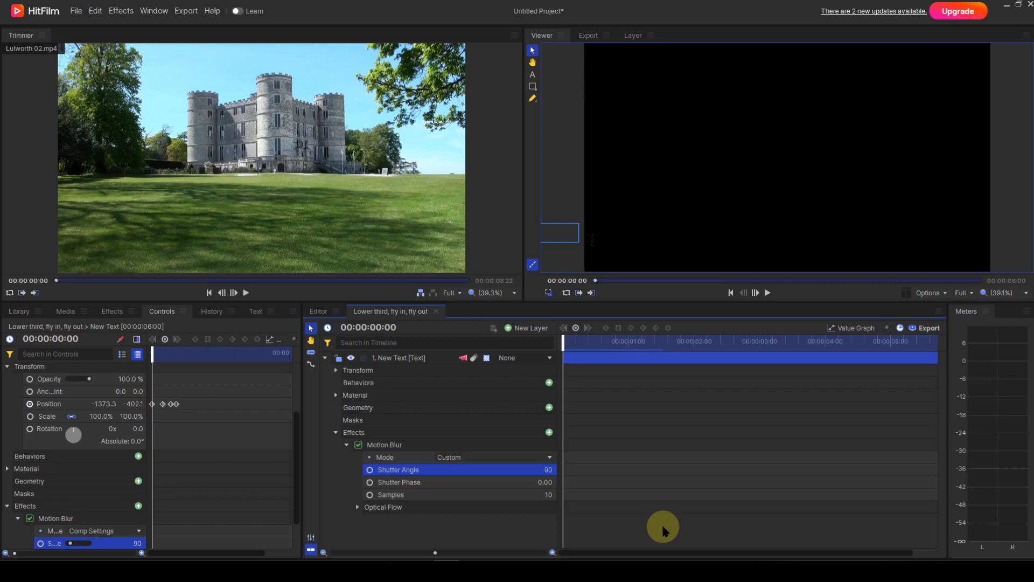
mouse_move(563, 346)
left_mouse_down()
mouse_move(601, 356)
mouse_move(548, 356)
left_mouse_up()
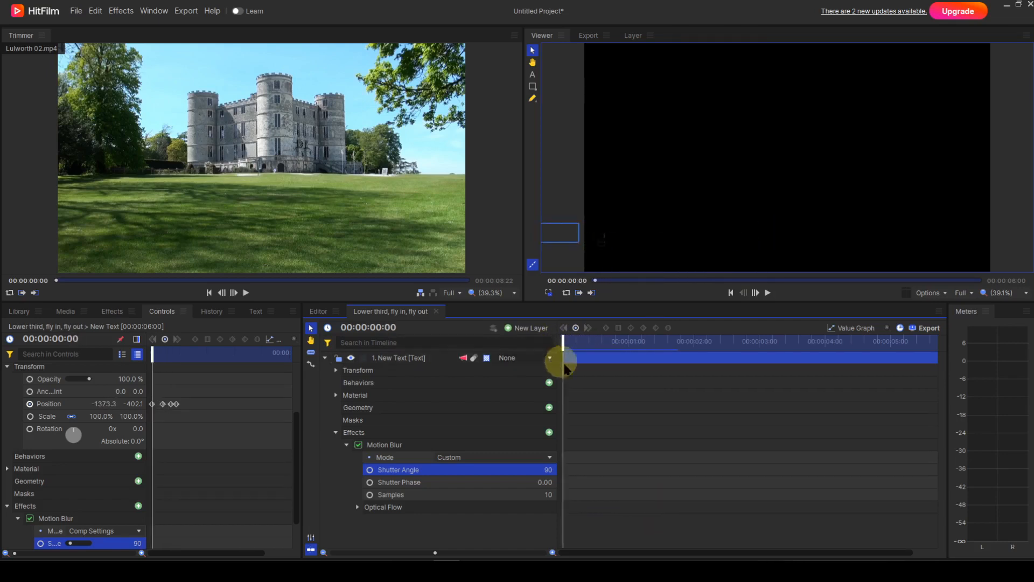
Step: Close the lower third composite shot and place it on Video 2 above the castle clip, starting at about 00:00:01:20
left_click(436, 312)
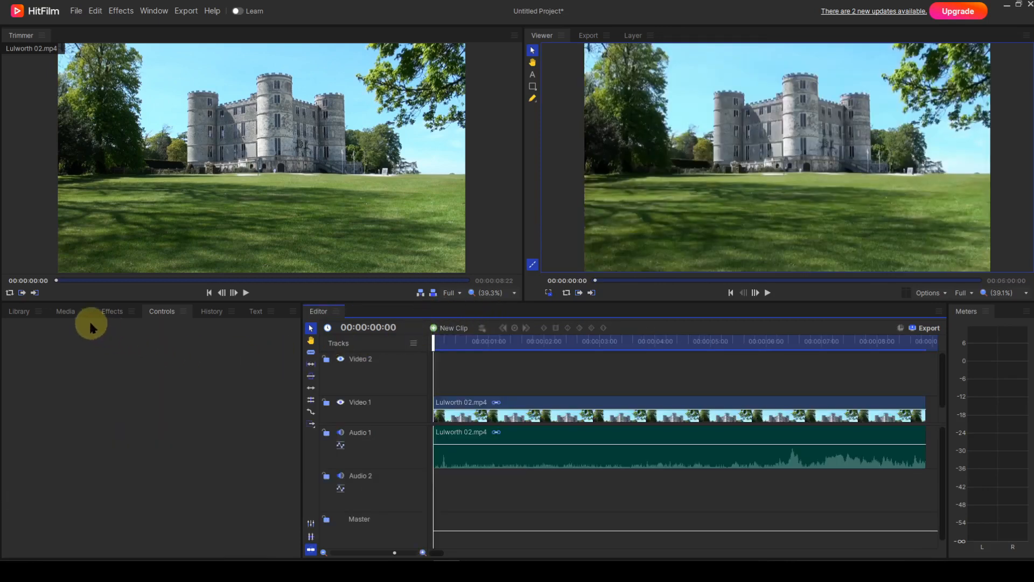
left_click(64, 311)
left_click_drag(99, 407, 532, 369)
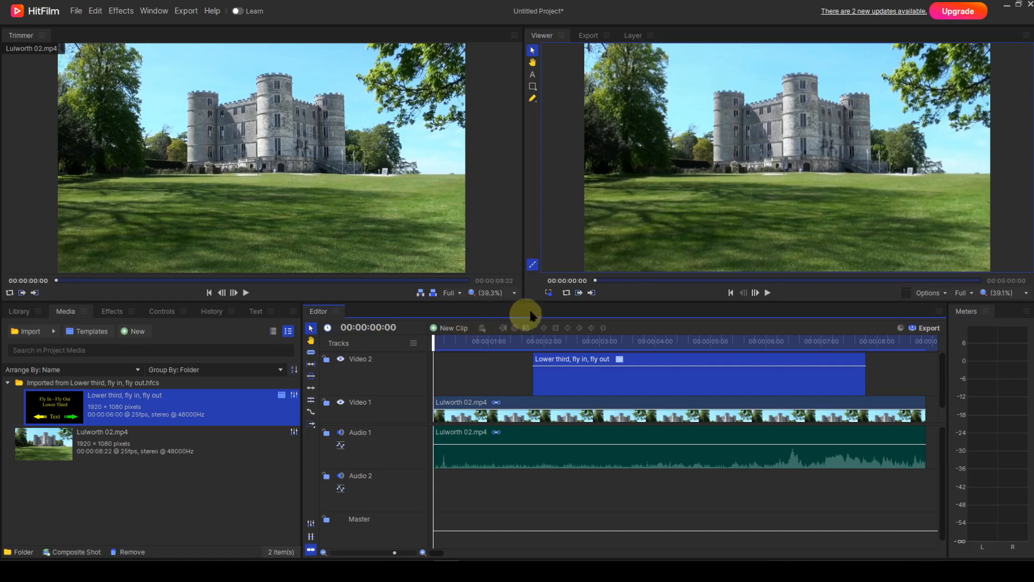
Step: Play the edit to review the lower third over the castle footage, and return to the first frame
left_click(767, 292)
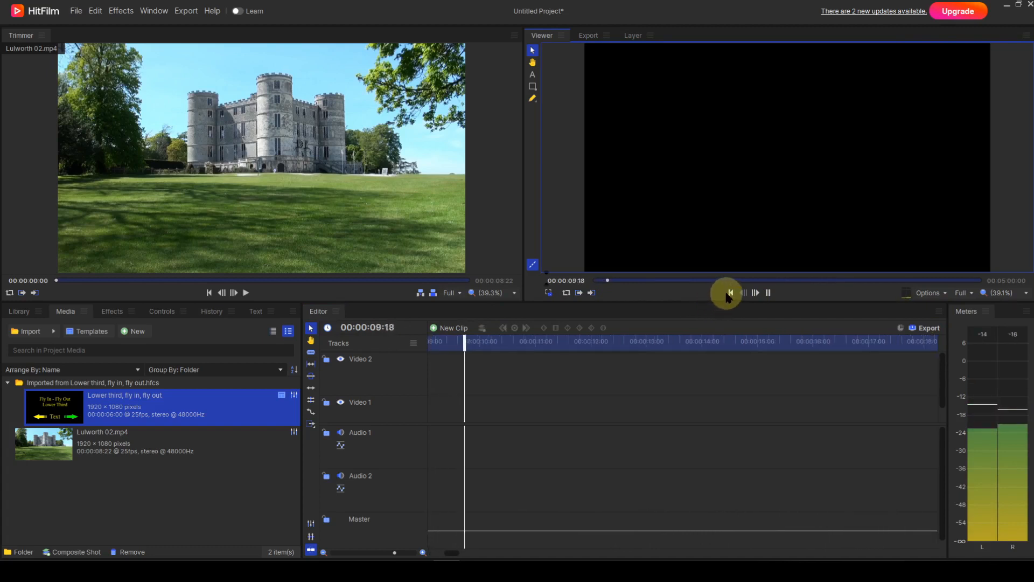
left_click(768, 292)
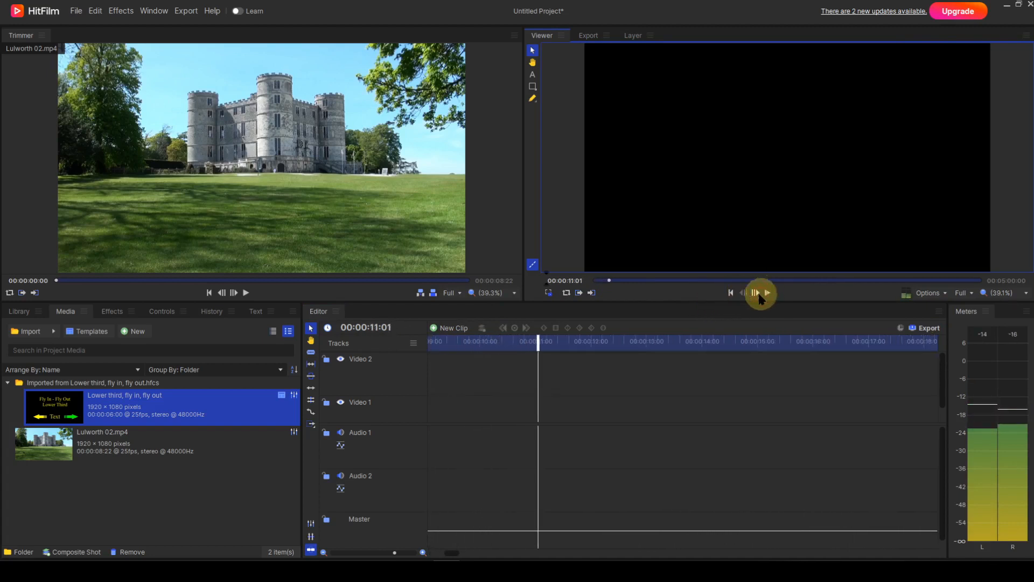
left_click(730, 293)
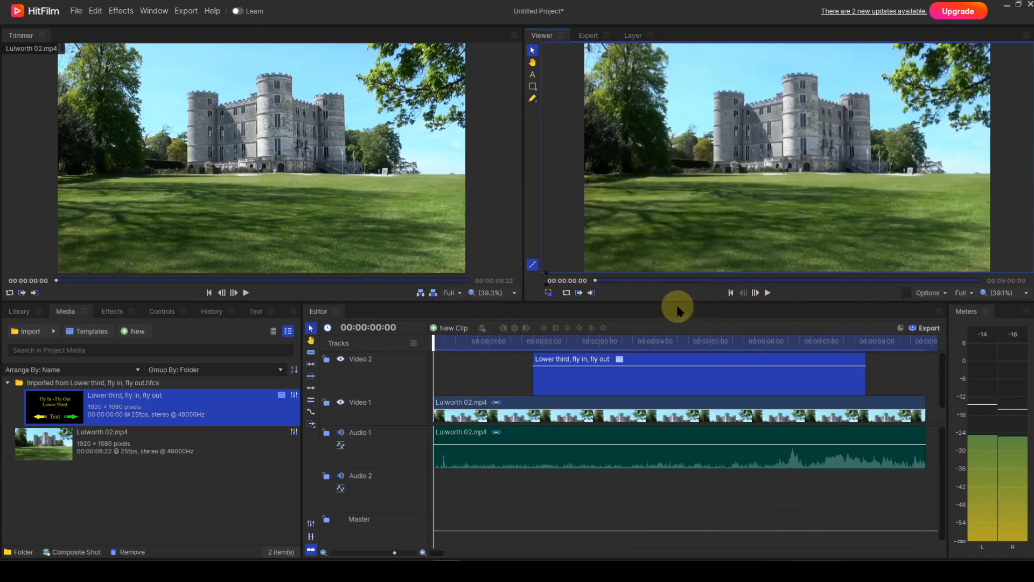